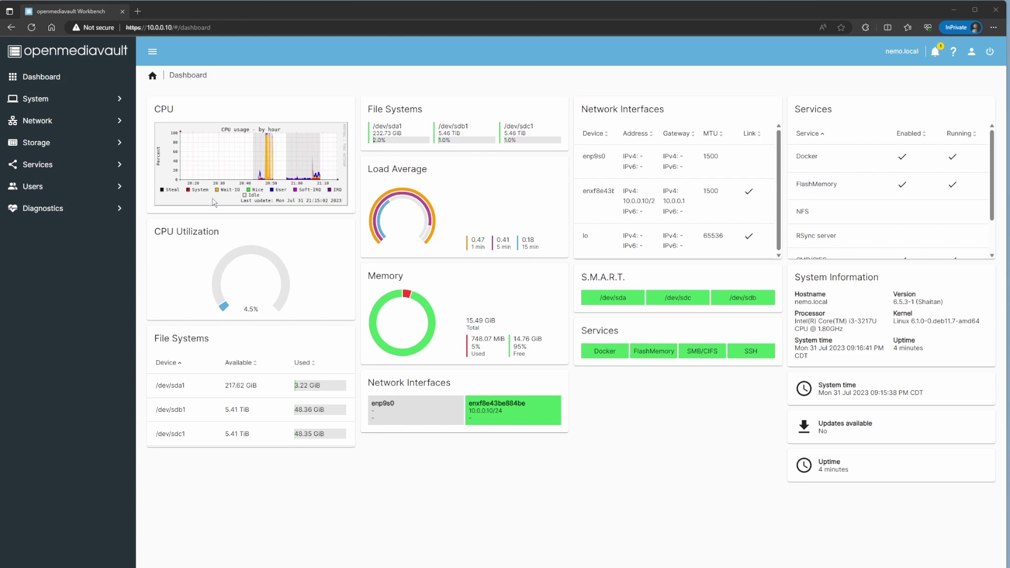
# Review the physical disks, then the file systems: /dev/sda1 EXT4, /dev/sdb1 and /dev/sdc1 XFS.
pyautogui.click(93, 143)
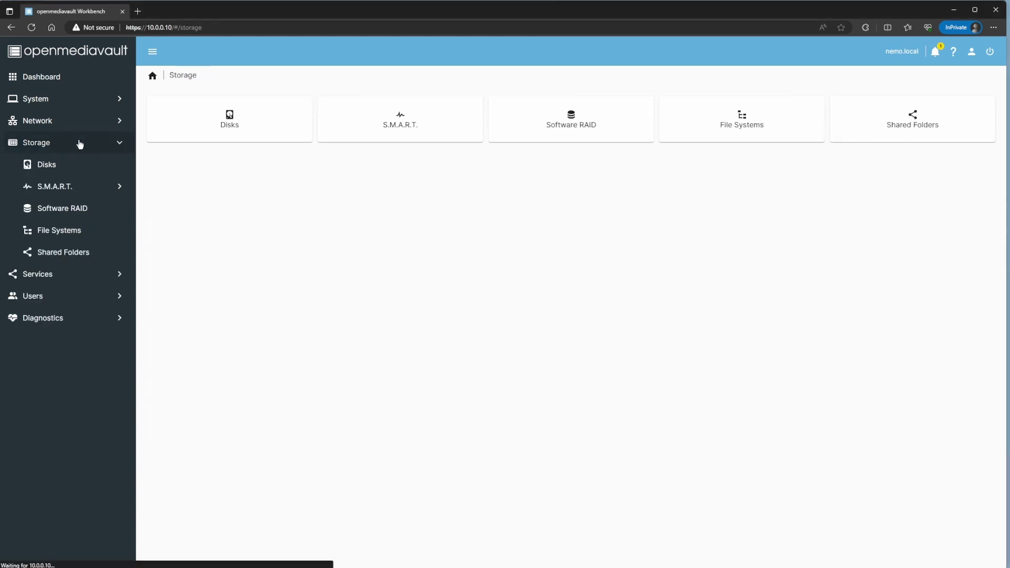
pyautogui.click(45, 164)
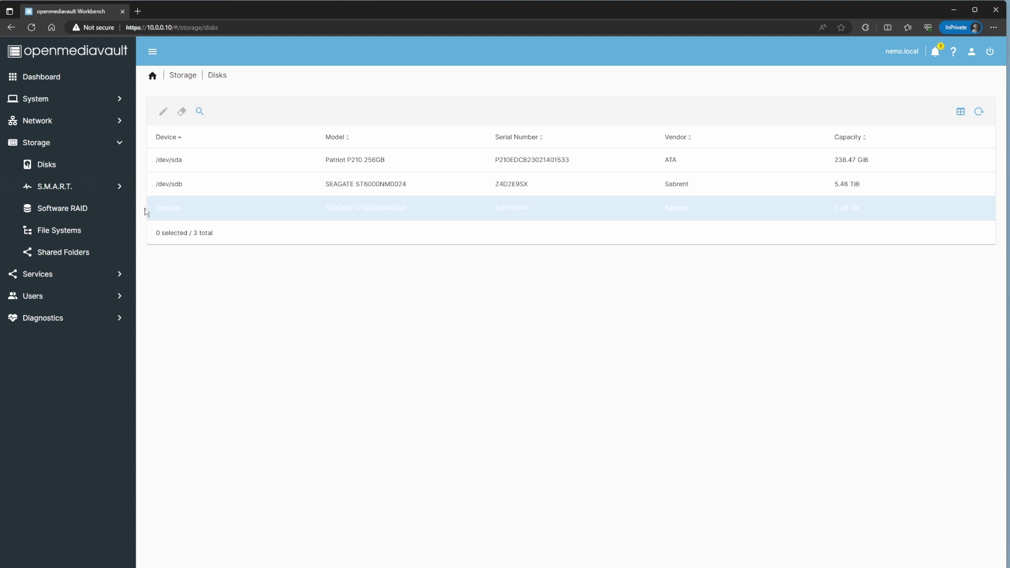
pyautogui.click(59, 231)
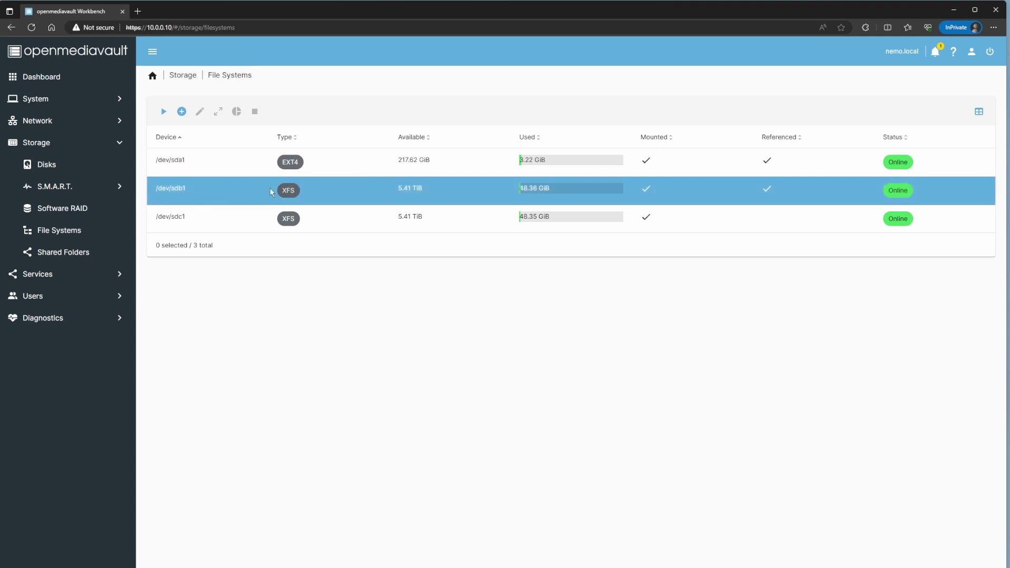
# Browse the shared folders, highlighting appdata, then view the single non-public Data SMB/CIFS share.
pyautogui.click(67, 254)
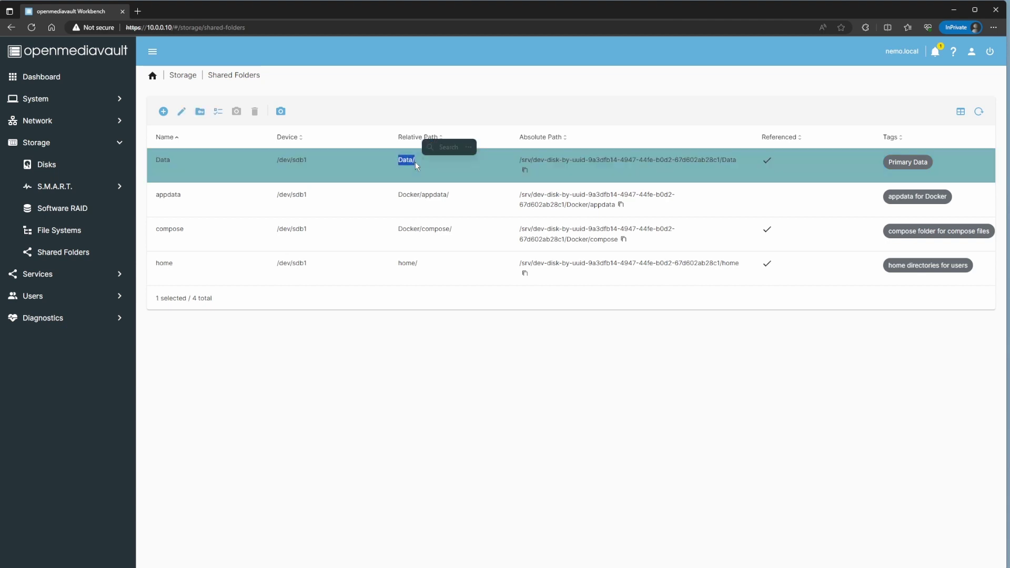
pyautogui.click(404, 195)
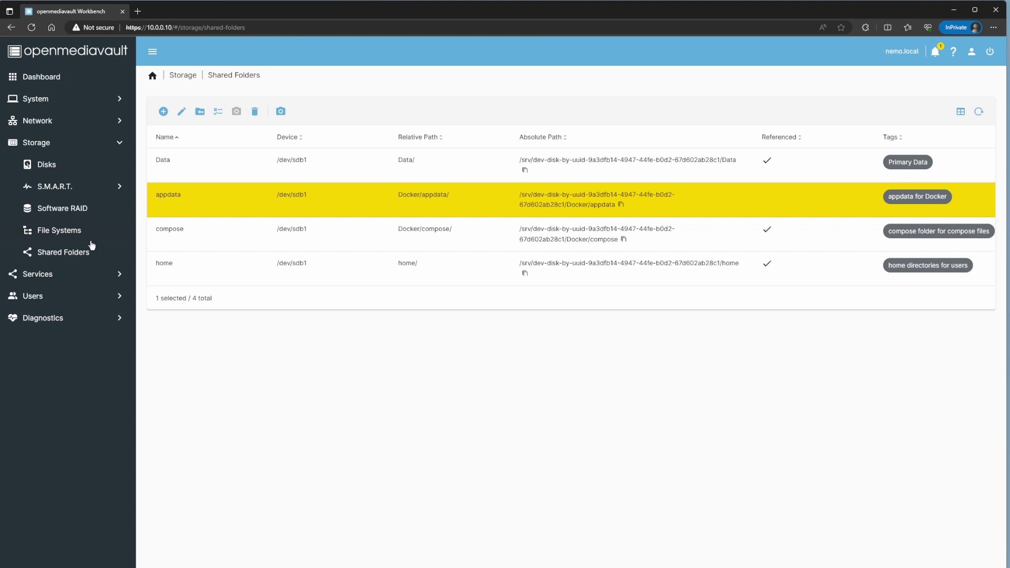
pyautogui.click(70, 275)
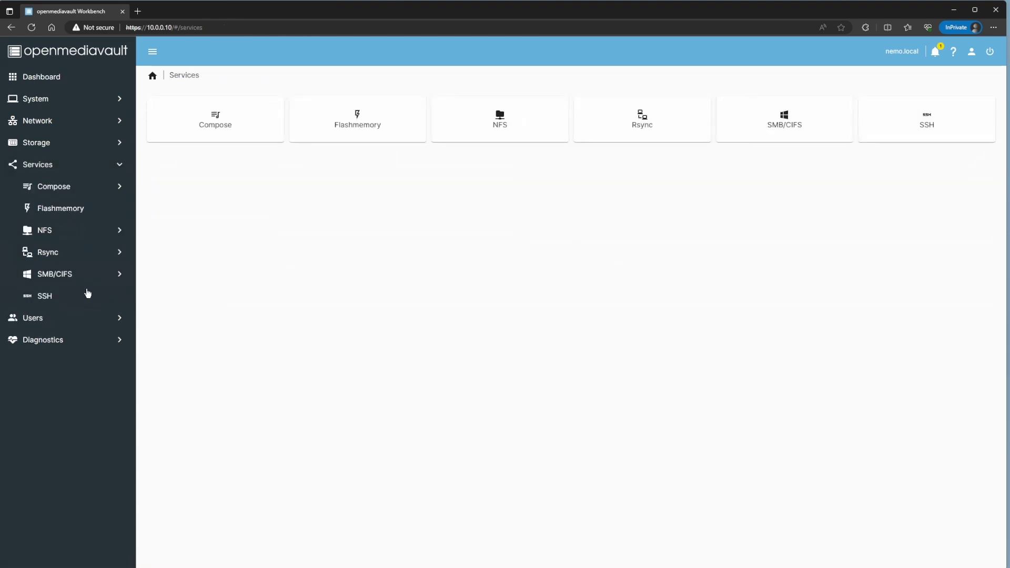
pyautogui.click(64, 280)
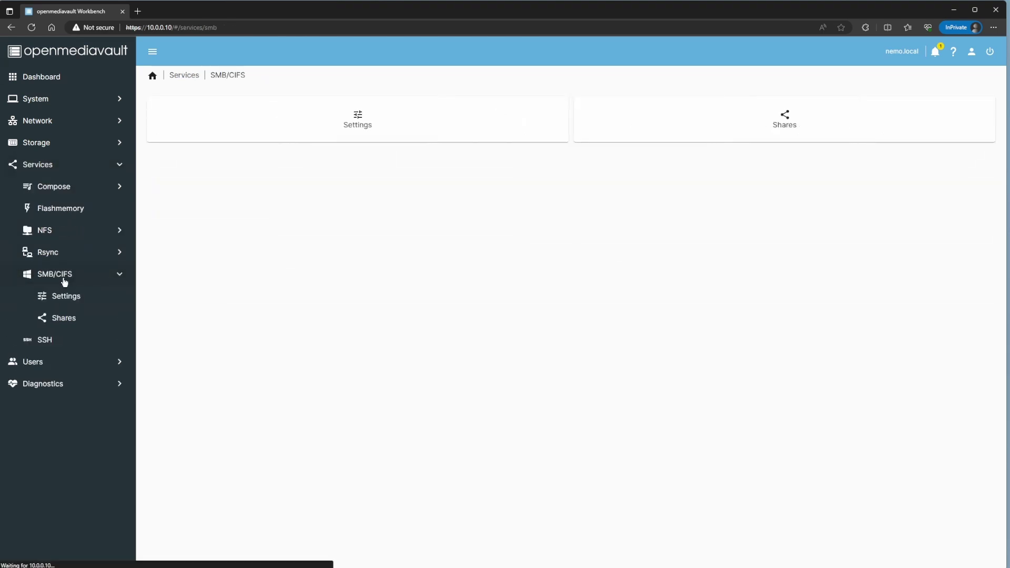
pyautogui.click(734, 131)
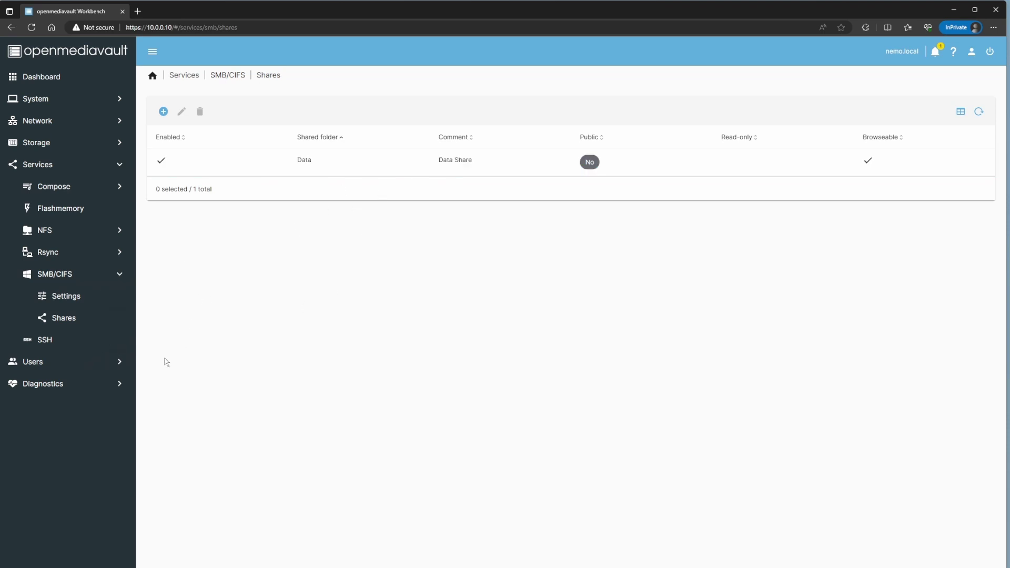
# Review the user accounts, noting the second user, then check that home directories are disabled.
pyautogui.click(80, 363)
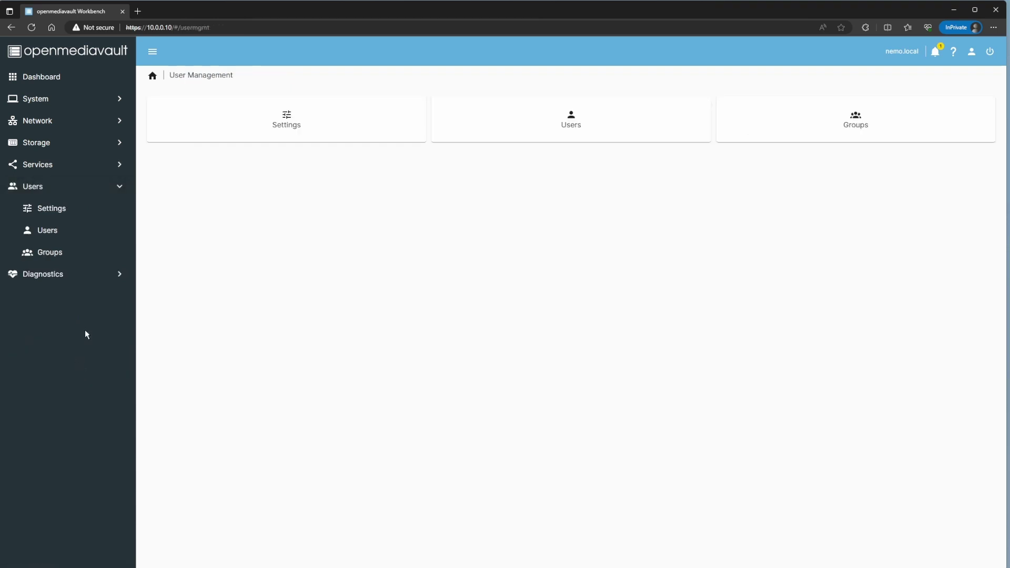
pyautogui.click(78, 230)
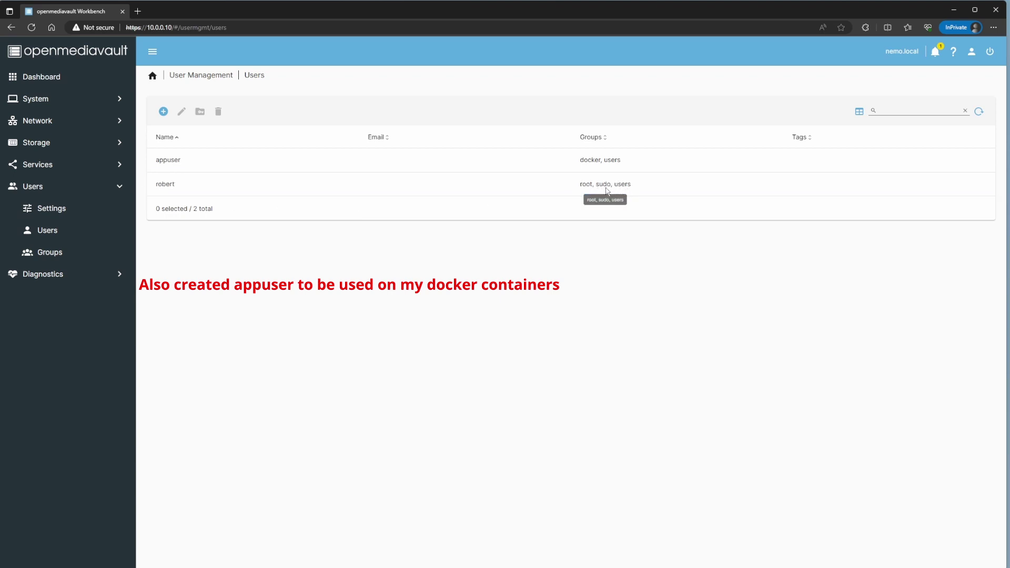
pyautogui.click(552, 186)
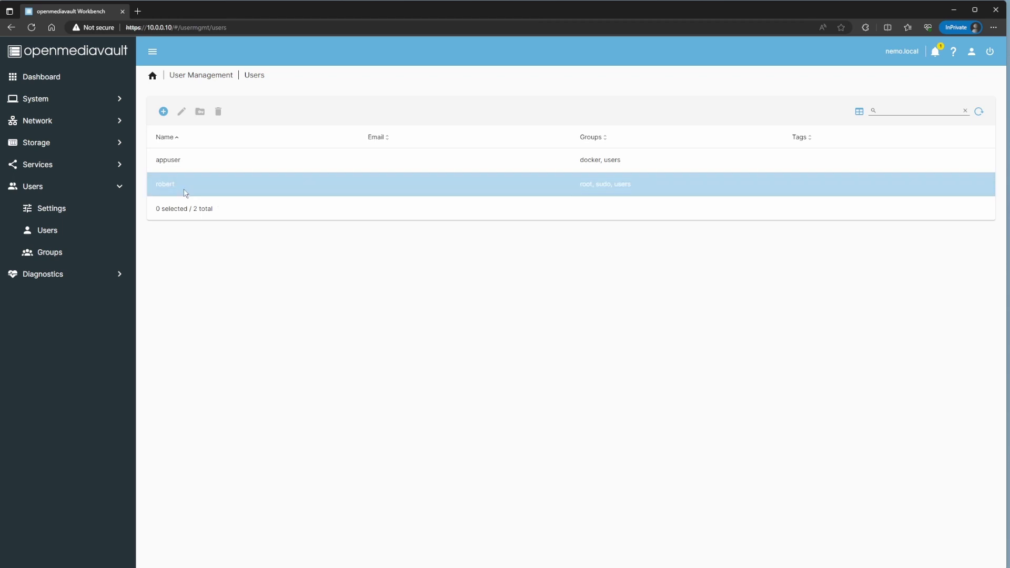
pyautogui.click(56, 211)
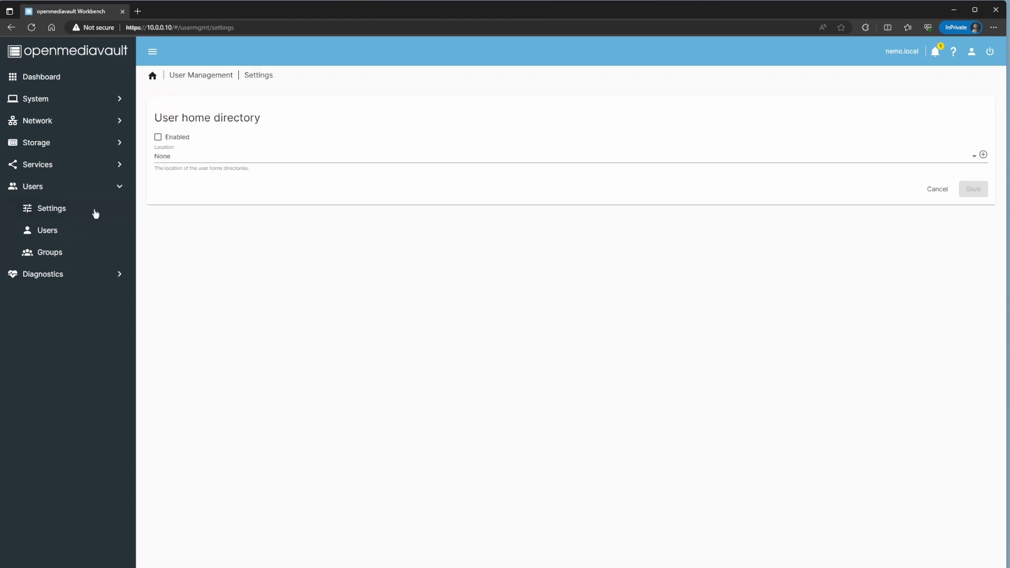
# Show the SSH settings on port 22, emphasising that root login is not permitted.
pyautogui.click(86, 167)
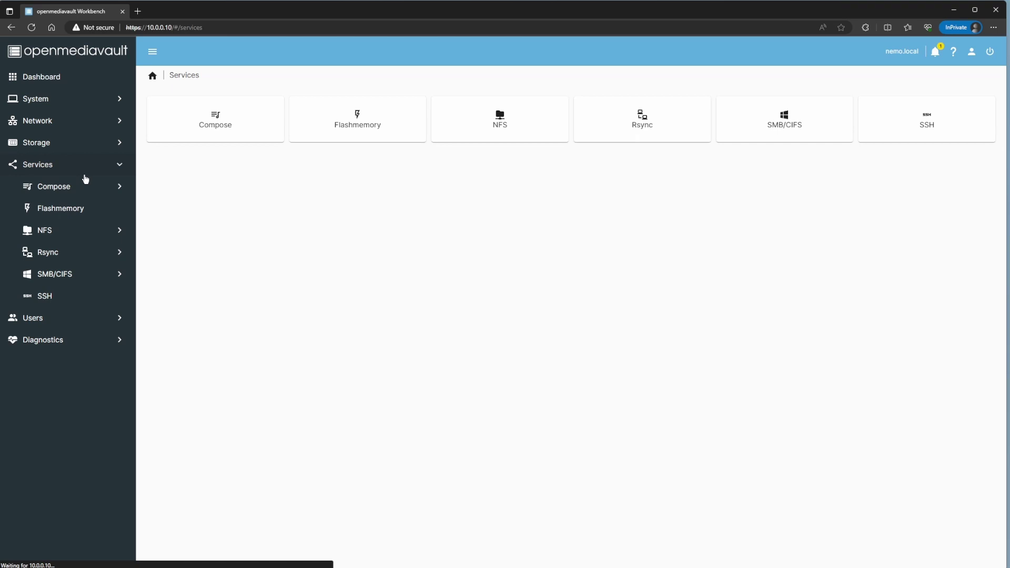
pyautogui.click(52, 296)
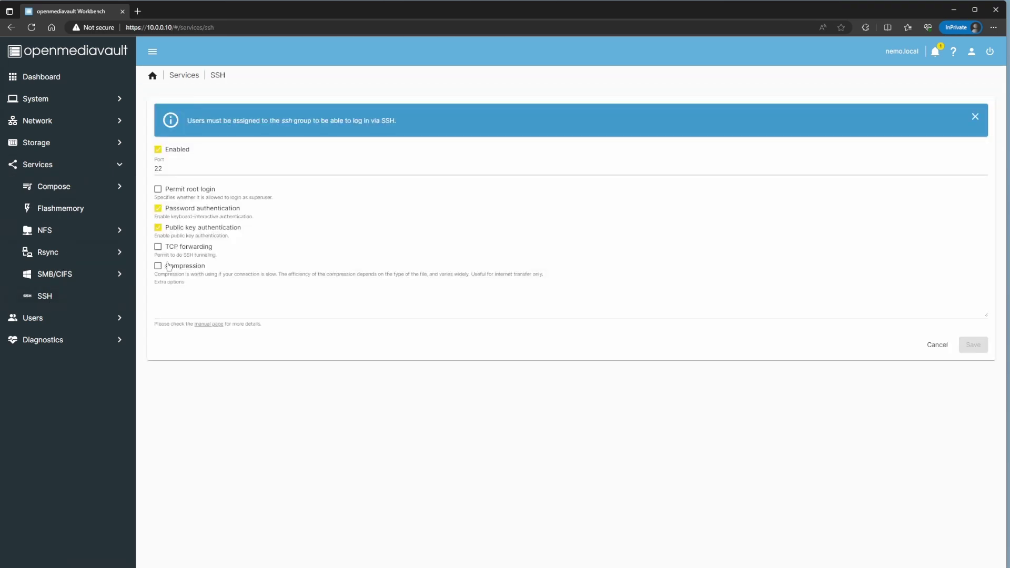
pyautogui.moveTo(216, 190)
pyautogui.mouseDown()
pyautogui.moveTo(162, 193)
pyautogui.moveTo(216, 193)
pyautogui.mouseUp()
# Check the Workbench certificate dropdown and leave the SSL certificate unchanged.
pyautogui.click(53, 101)
pyautogui.click(61, 125)
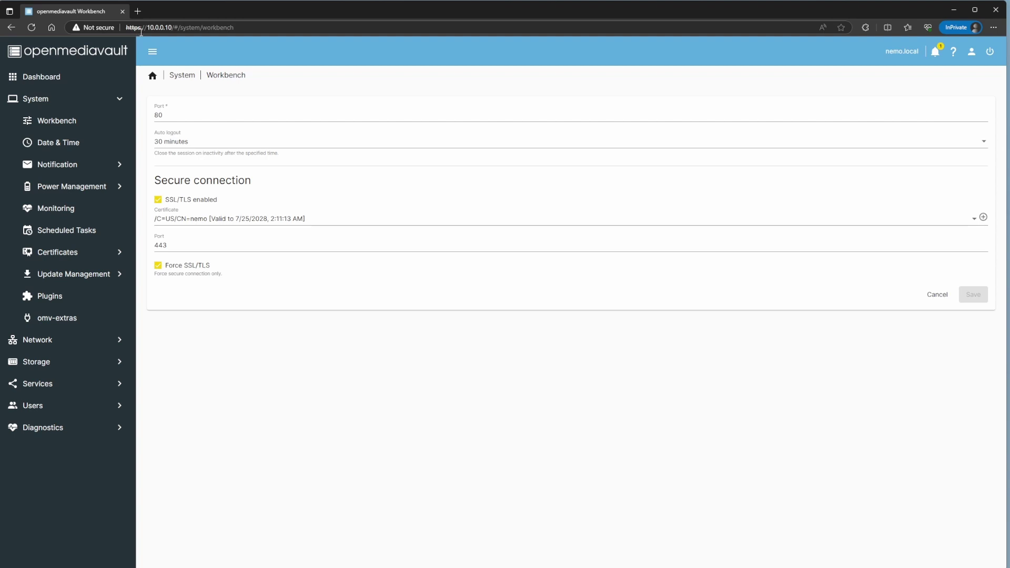
pyautogui.click(209, 220)
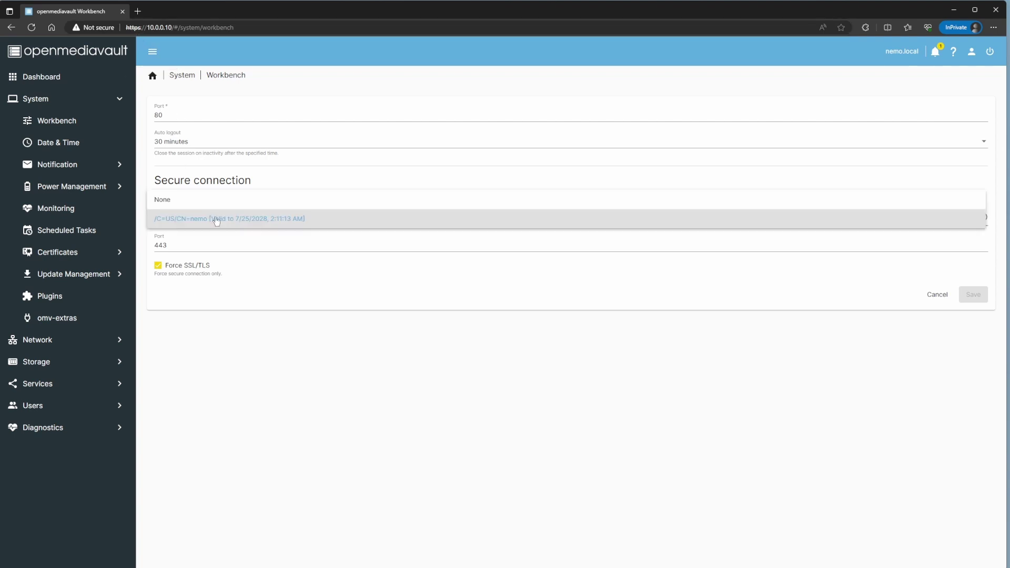
pyautogui.click(255, 377)
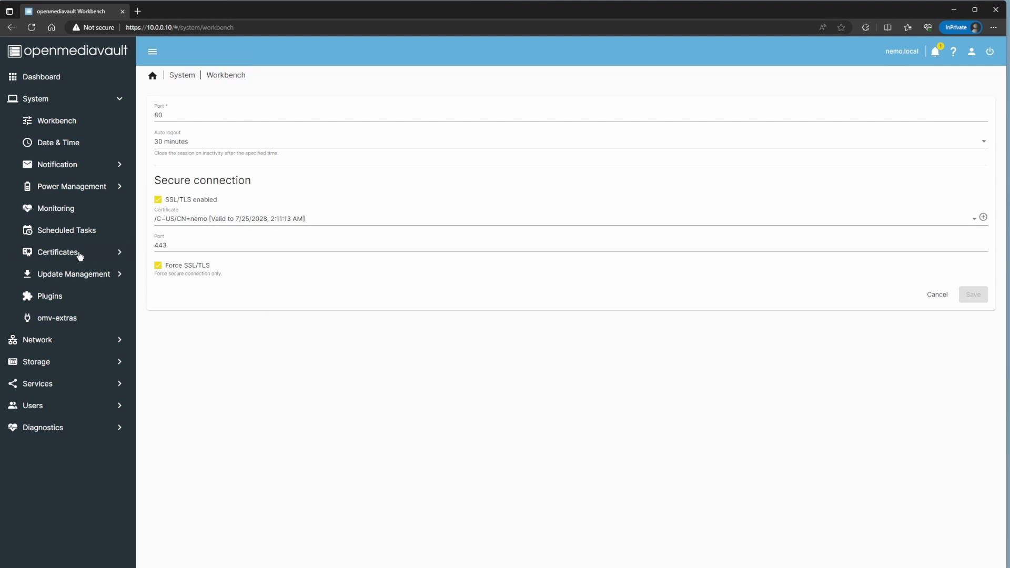
# Start creating a new SSL certificate and review the validity periods, keeping 1 year.
pyautogui.click(60, 257)
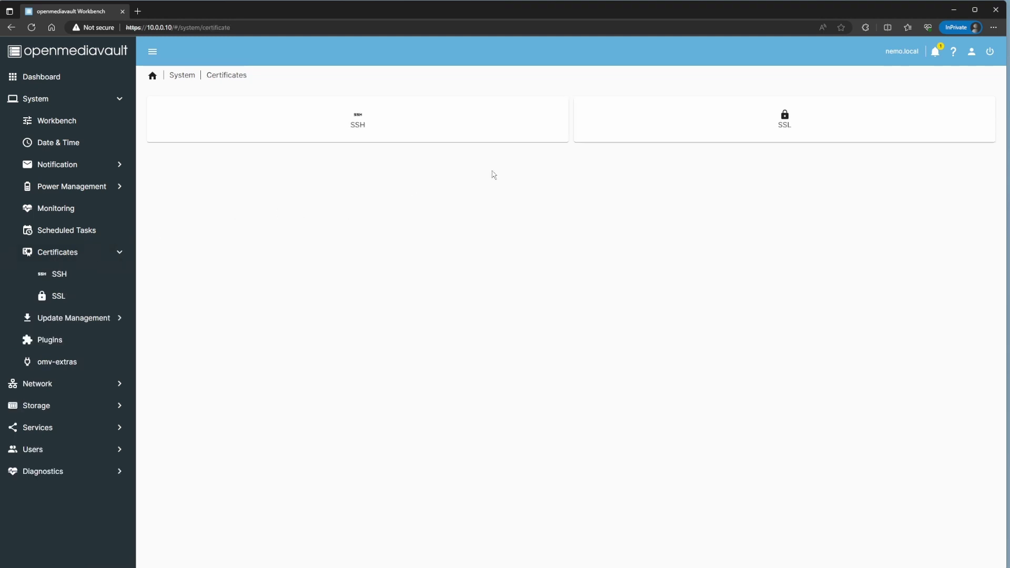
pyautogui.click(719, 132)
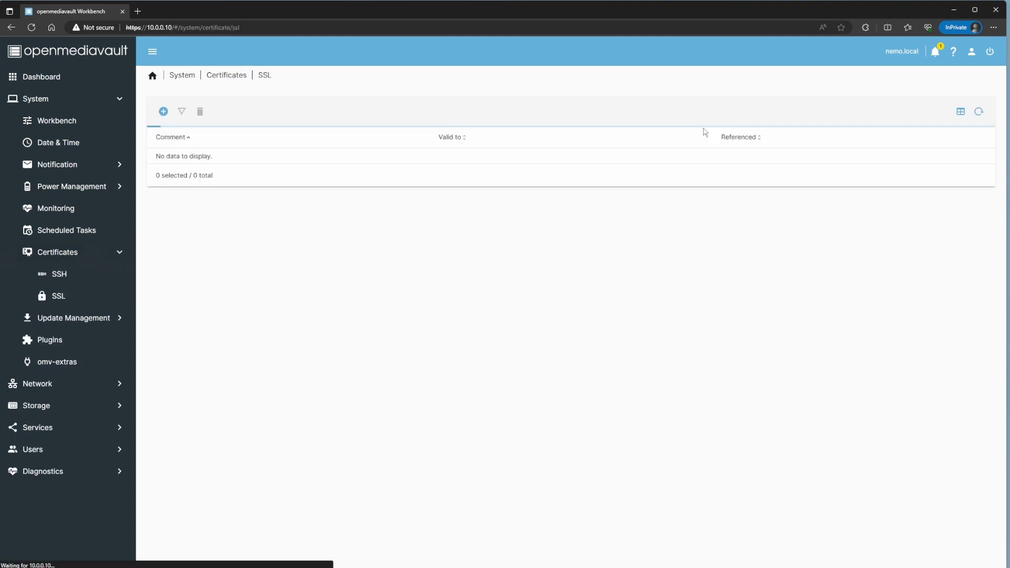
pyautogui.click(164, 112)
pyautogui.click(169, 135)
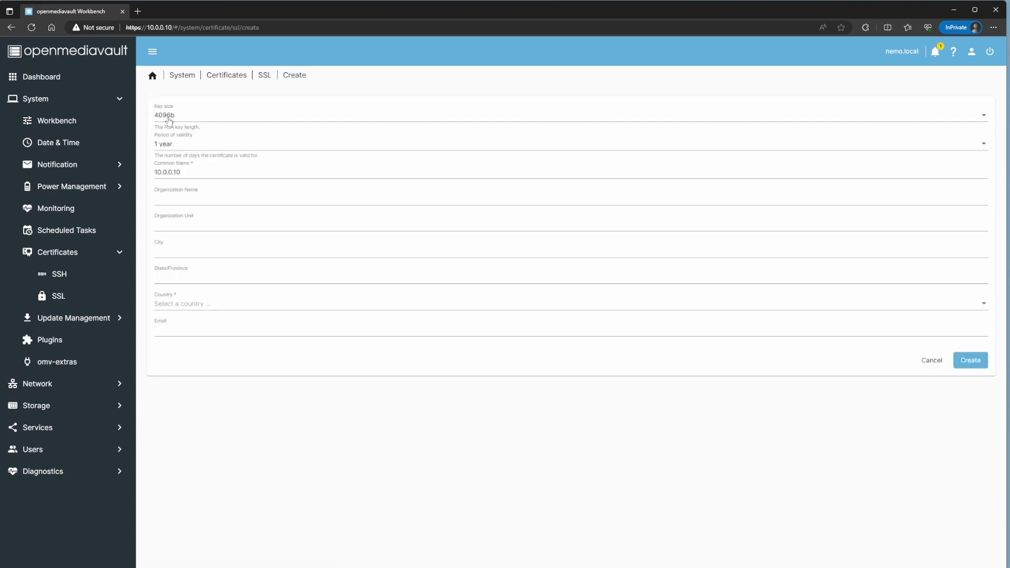
pyautogui.click(167, 148)
pyautogui.scroll(-3, 185, 179)
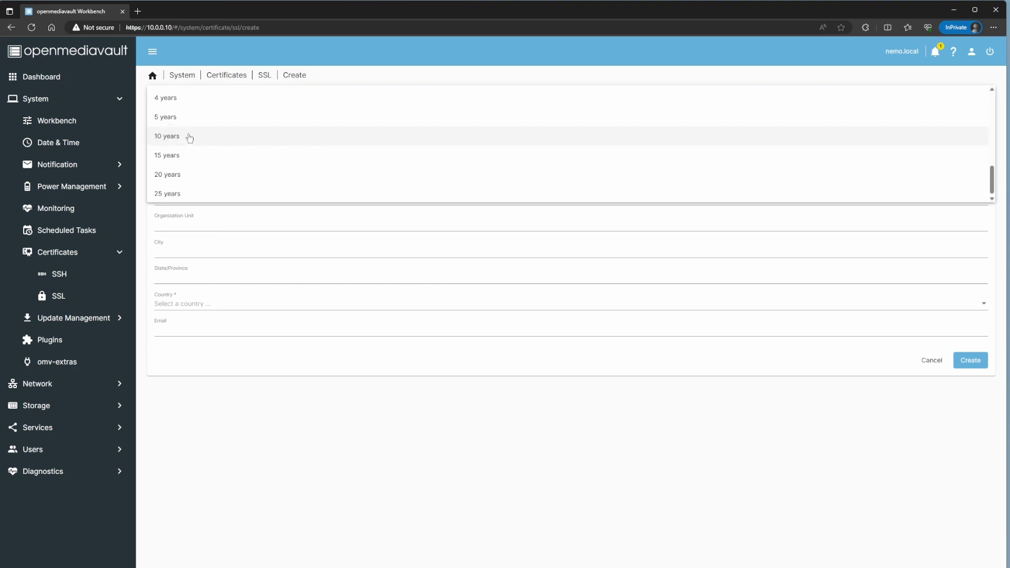
pyautogui.scroll(1, 179, 135)
pyautogui.click(265, 451)
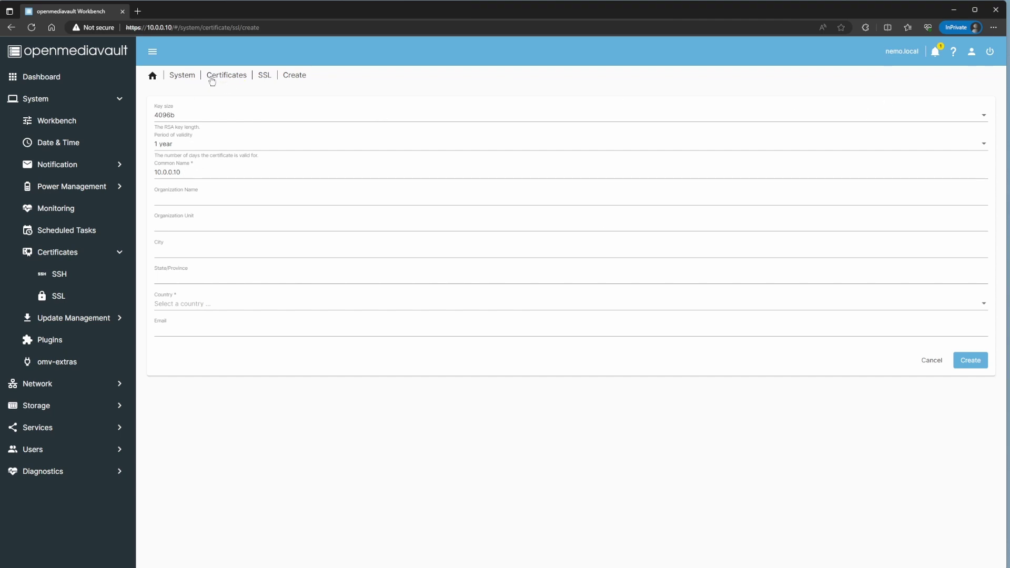
# Keep the existing self-signed certificate (valid to 7/25/2028) for Workbench SSL/TLS on port 443.
pyautogui.click(67, 129)
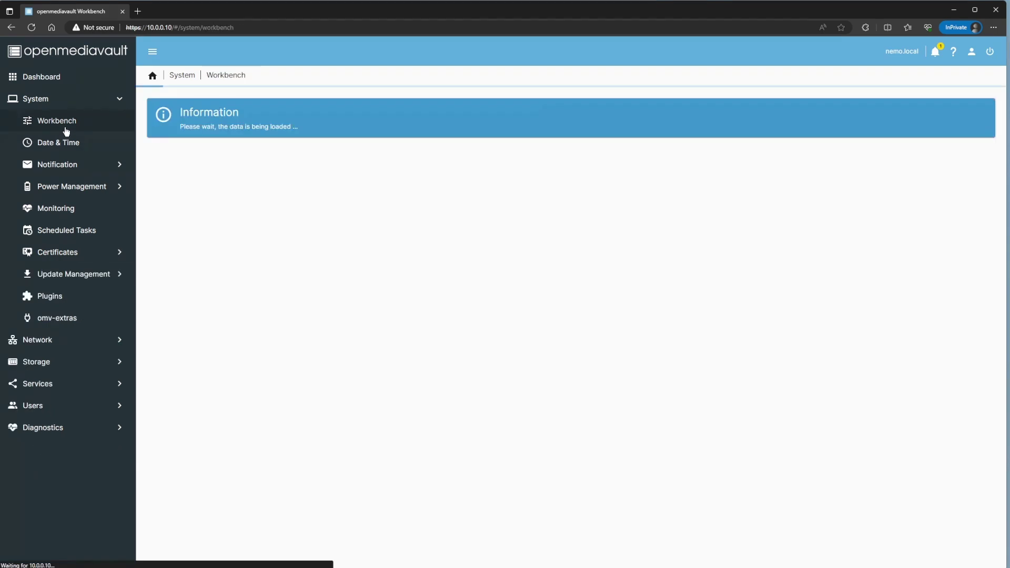
pyautogui.click(326, 227)
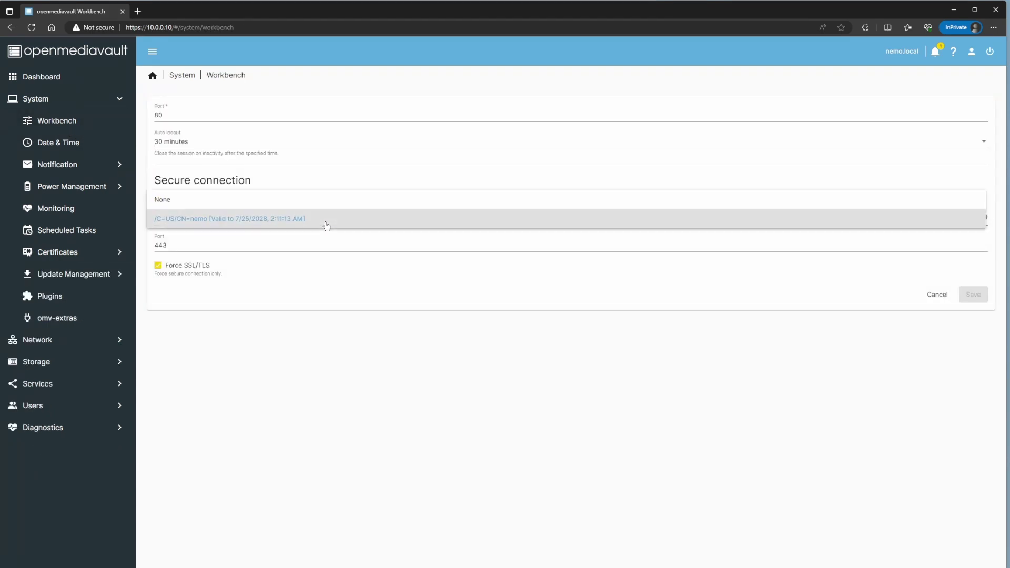
pyautogui.click(252, 224)
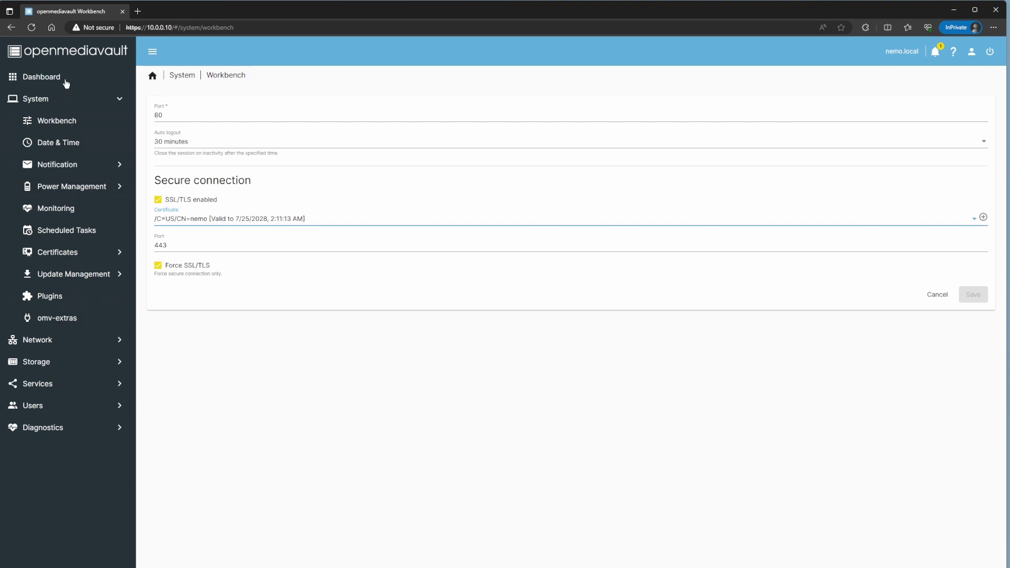
# Edit the Sunday 22:00 rsync backup task and highlight its source and destination disk paths.
pyautogui.click(55, 232)
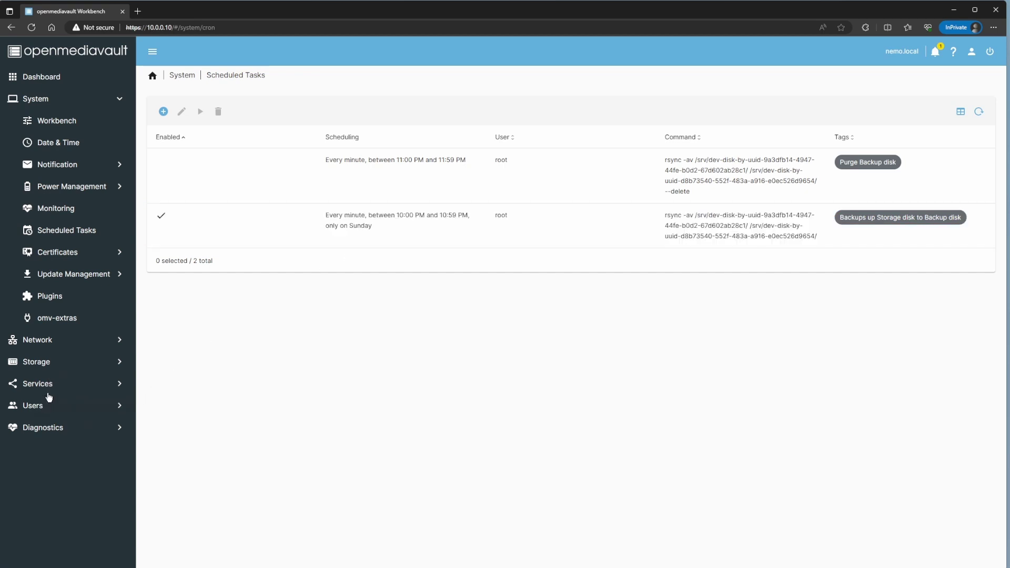
pyautogui.click(235, 238)
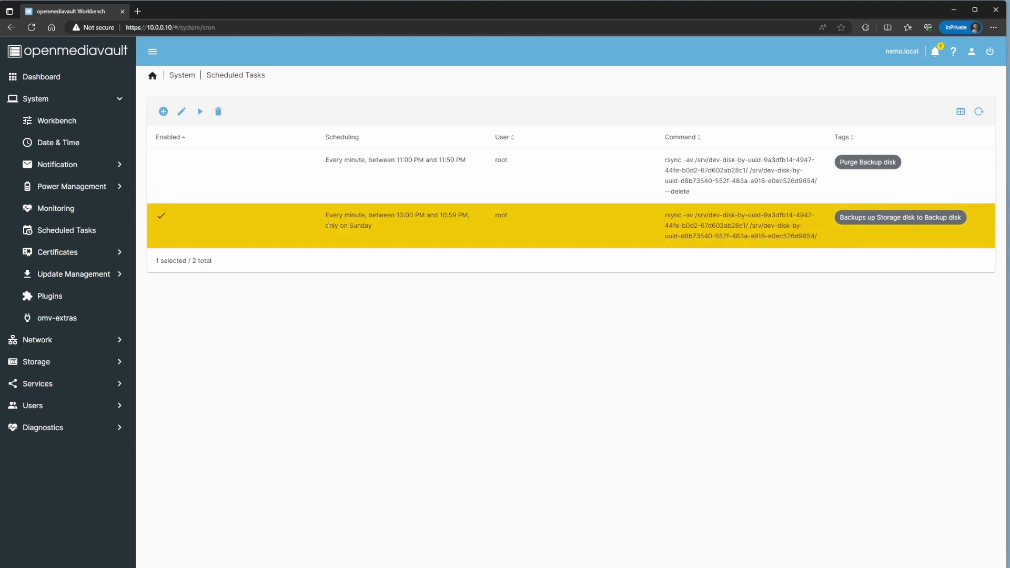
pyautogui.click(181, 111)
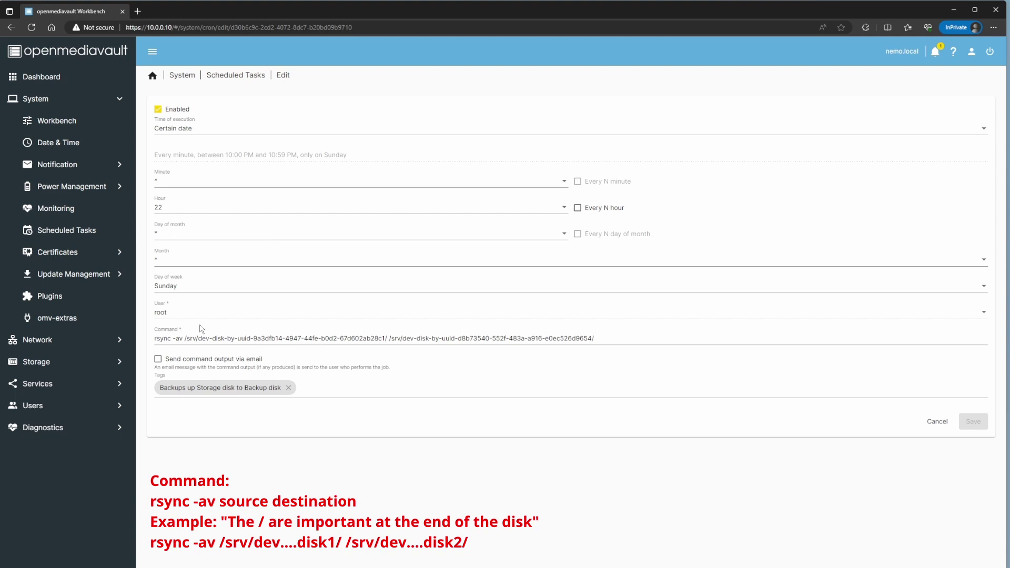
pyautogui.moveTo(185, 339); pyautogui.dragTo(381, 340)
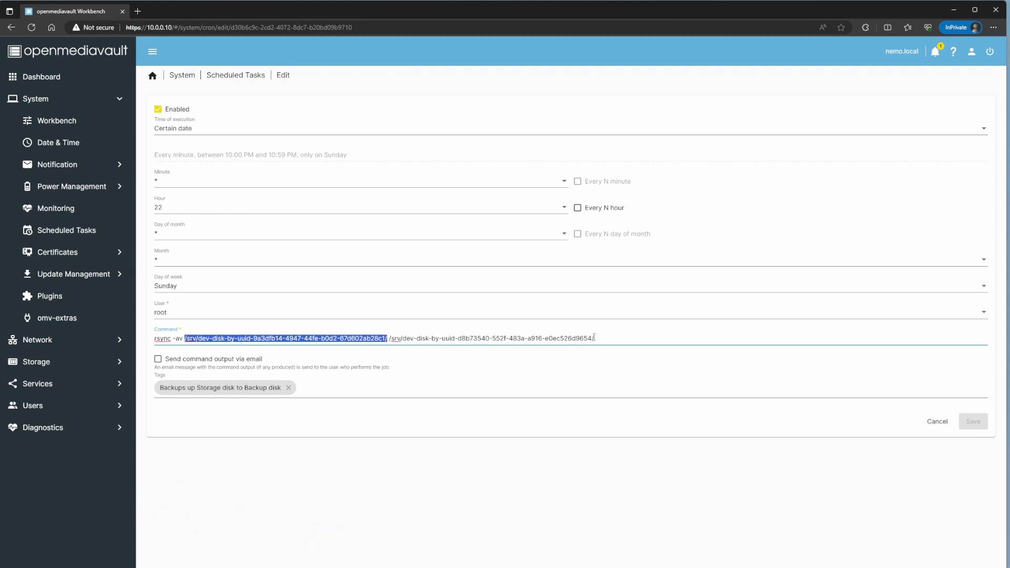
pyautogui.moveTo(594, 338); pyautogui.dragTo(389, 337)
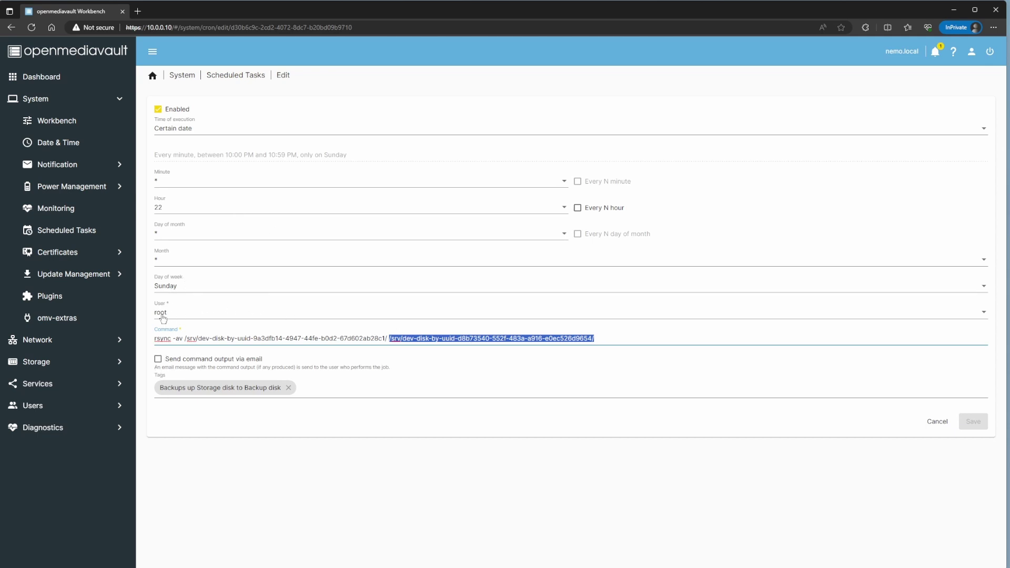
# Review the disabled Purge Backup disk task's --delete option, then reselect it in the task list.
pyautogui.click(235, 77)
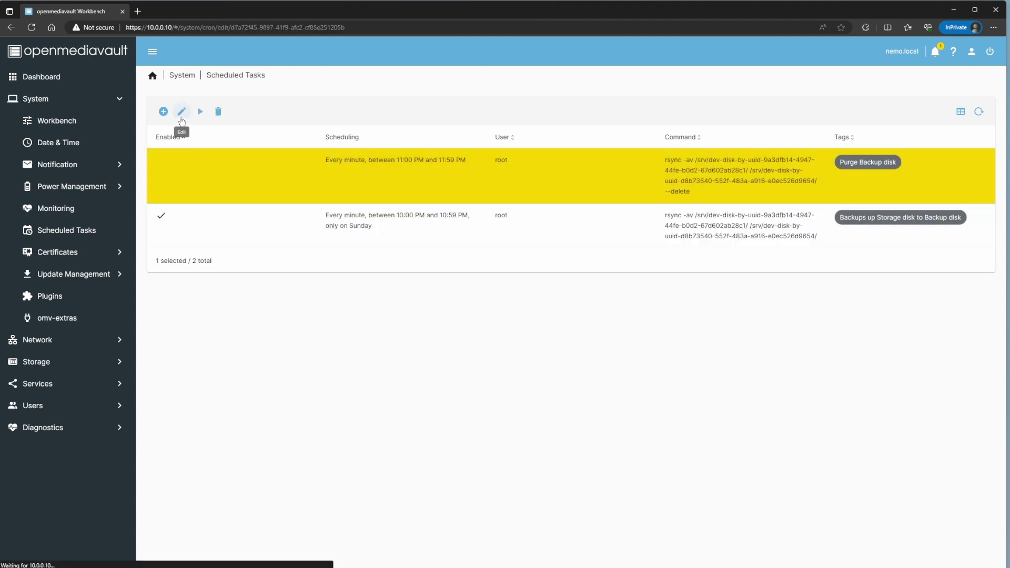
pyautogui.click(182, 112)
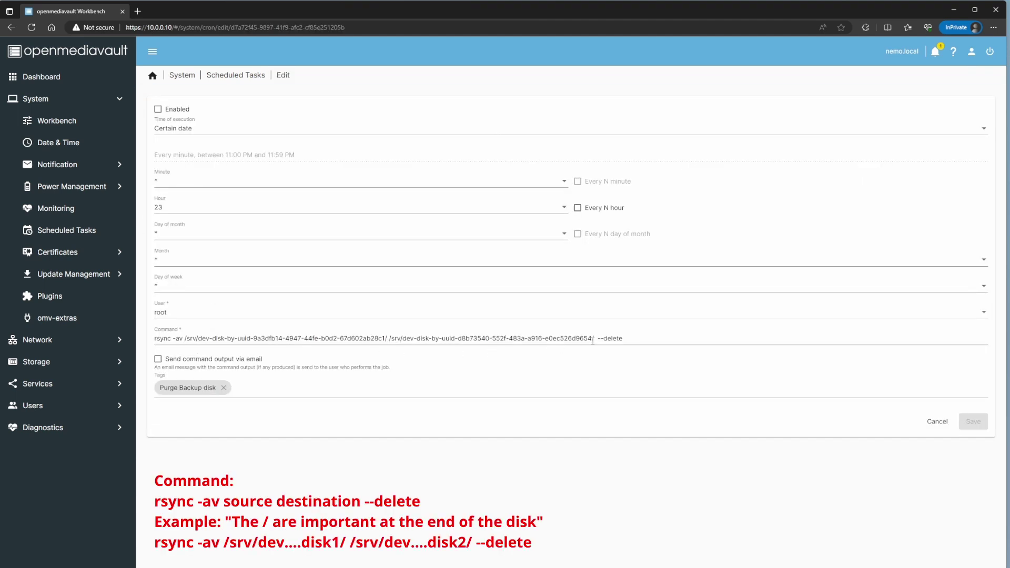
pyautogui.moveTo(598, 340); pyautogui.dragTo(627, 339)
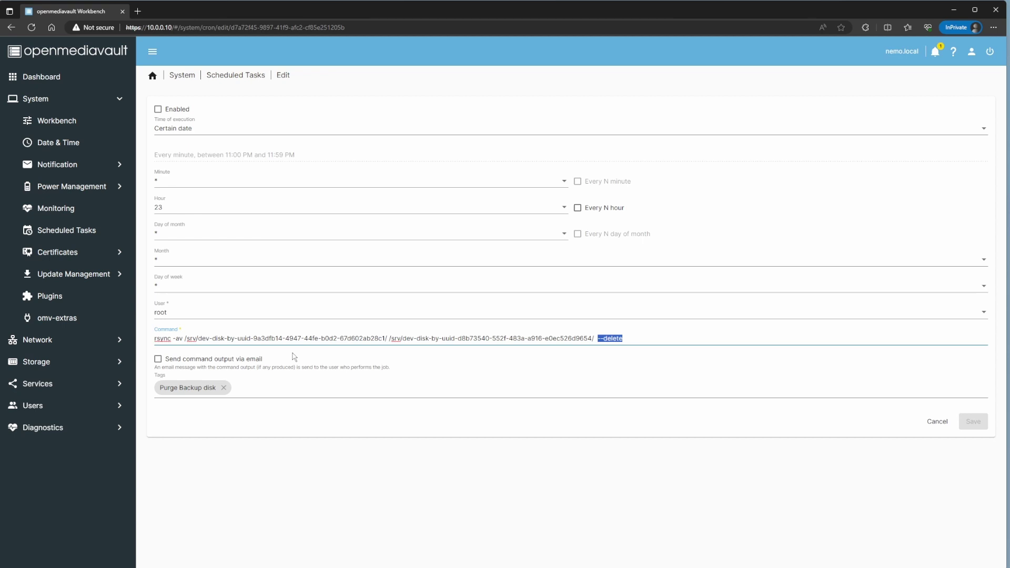
pyautogui.click(239, 77)
pyautogui.click(197, 170)
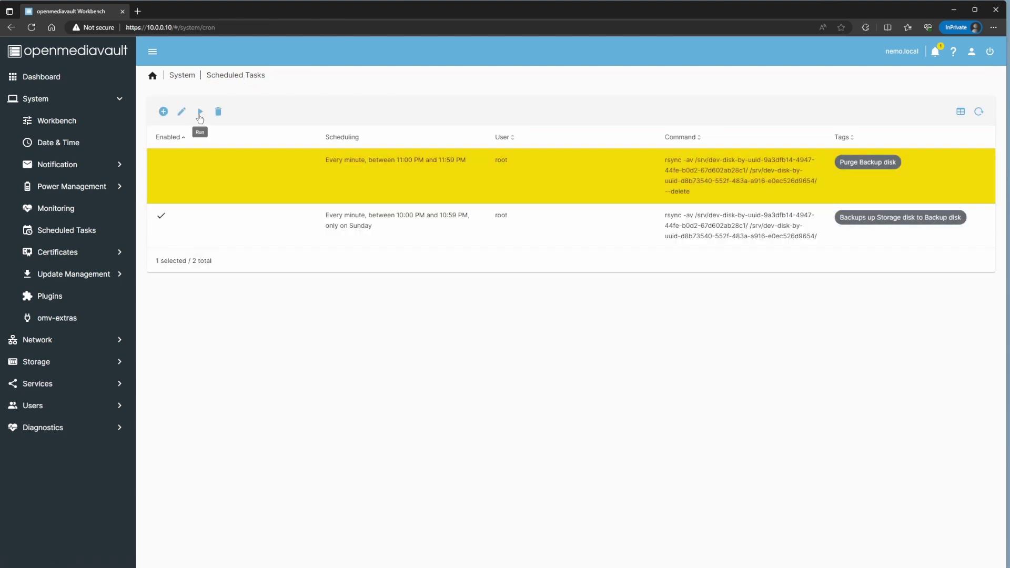
# Open the Purge Backup disk task's edit form.
pyautogui.click(181, 111)
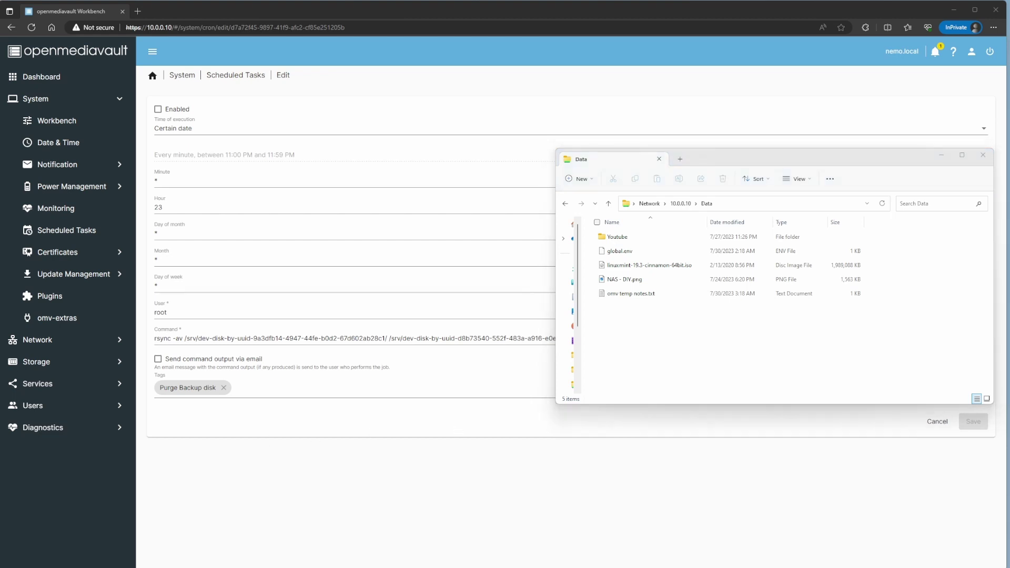
# Copy AlmaLinux-9.2-x86_64-dvd.iso into the Data share beside the dashboard, reaching about 113 MB/s.
pyautogui.moveTo(1, 424); pyautogui.dragTo(677, 377)
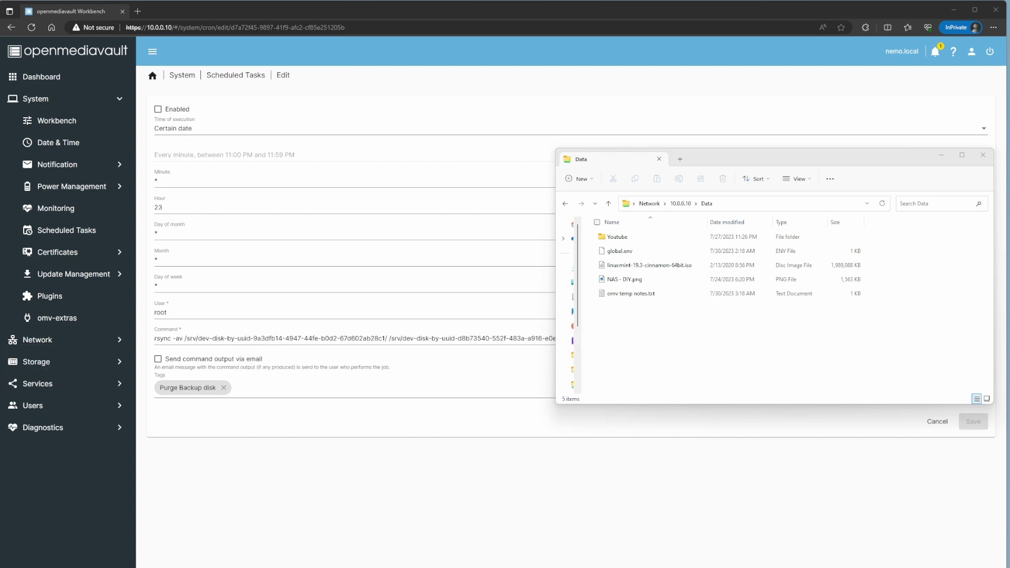
pyautogui.click(42, 77)
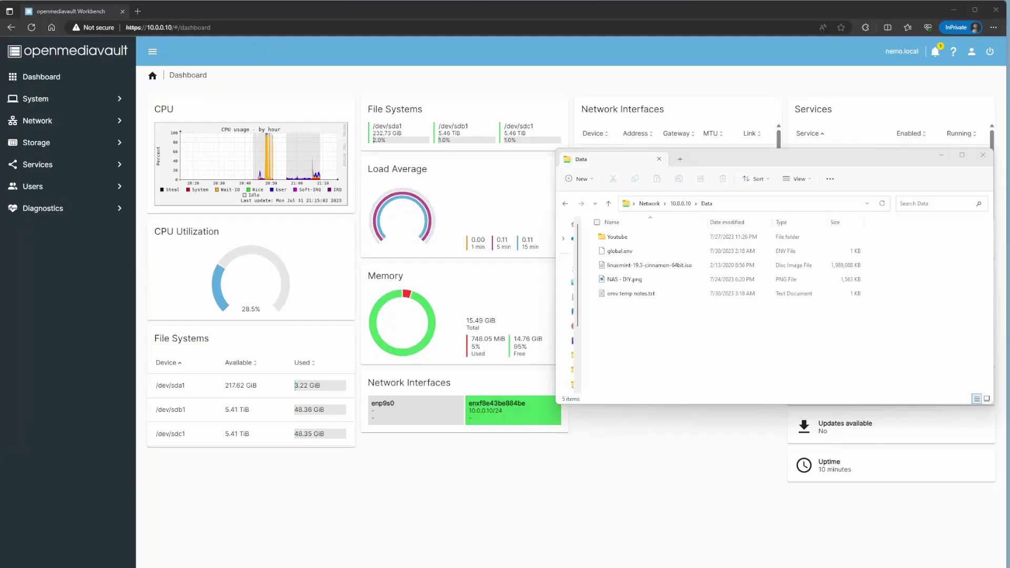
pyautogui.moveTo(158, 342); pyautogui.dragTo(667, 353)
pyautogui.moveTo(386, 286); pyautogui.dragTo(758, 242)
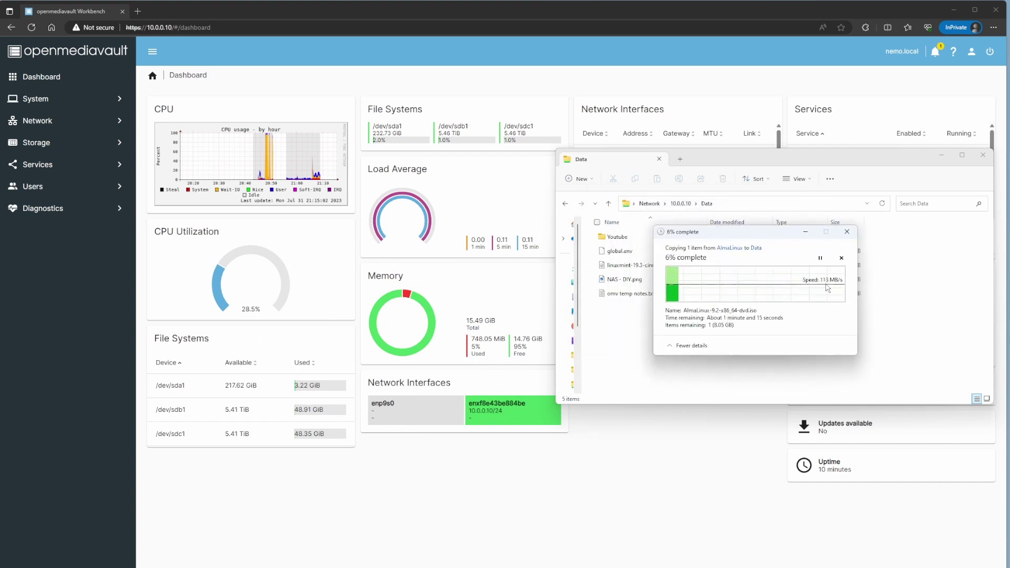